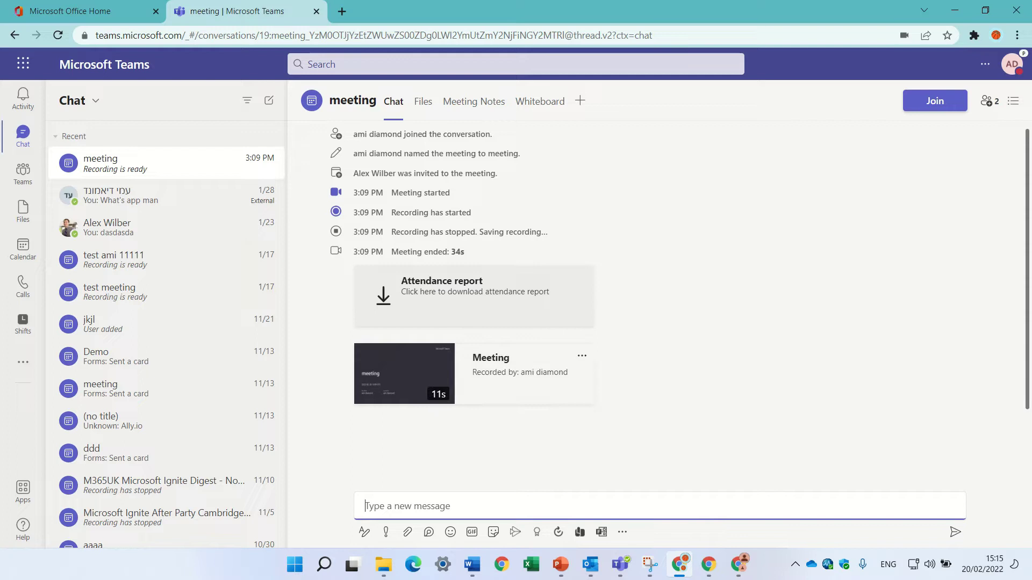
View the meeting's participant list, then go to the guest browser window playing the recording.
click(989, 102)
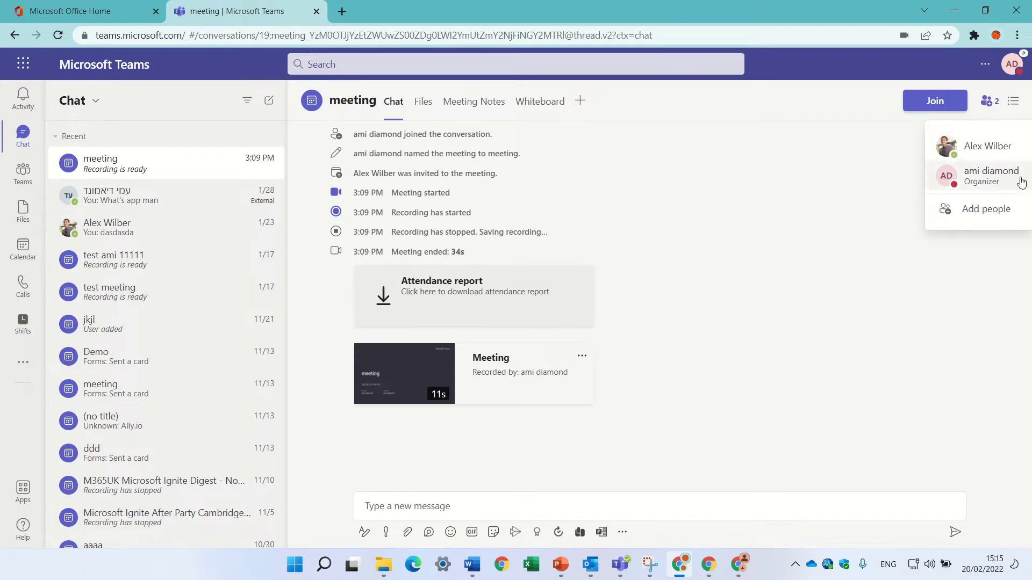
click(709, 567)
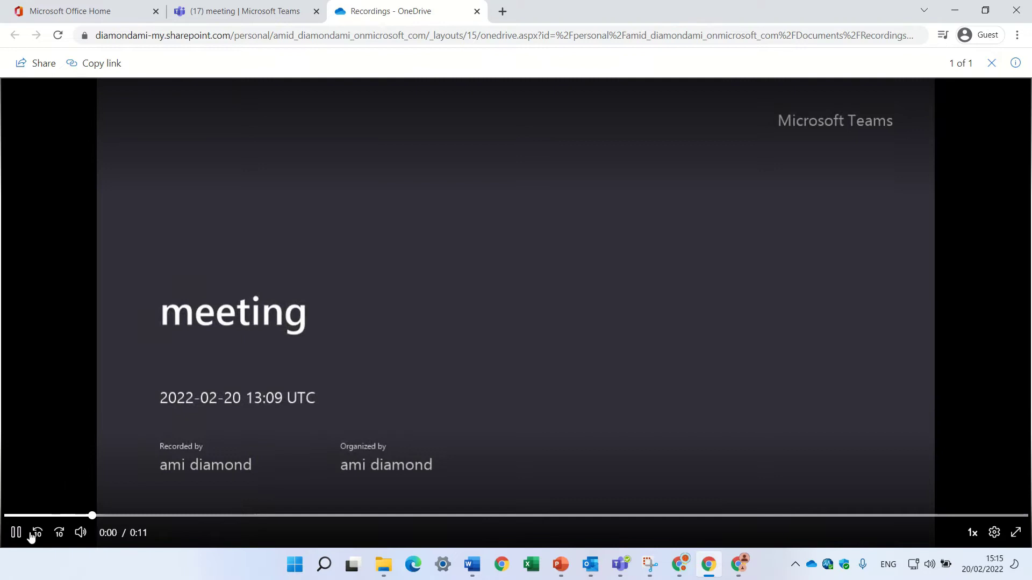
Pause the recording and restrict its share link to Specific people.
click(16, 532)
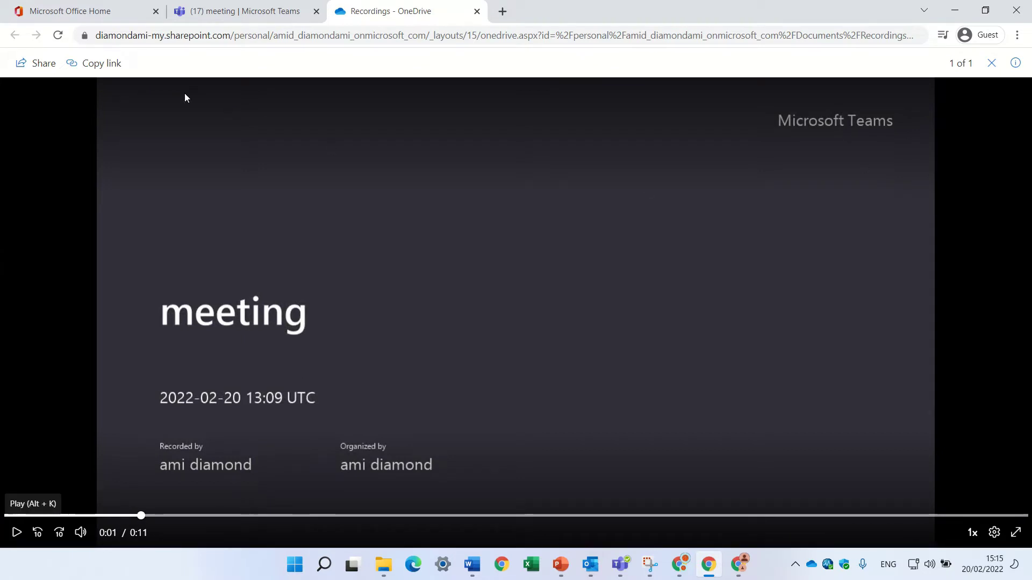
click(42, 73)
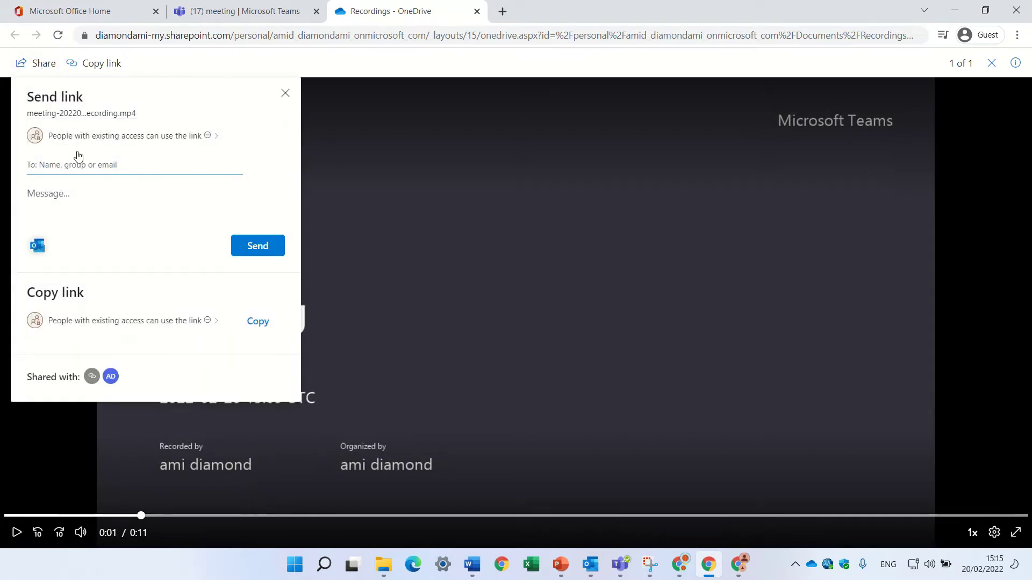
click(211, 135)
click(66, 232)
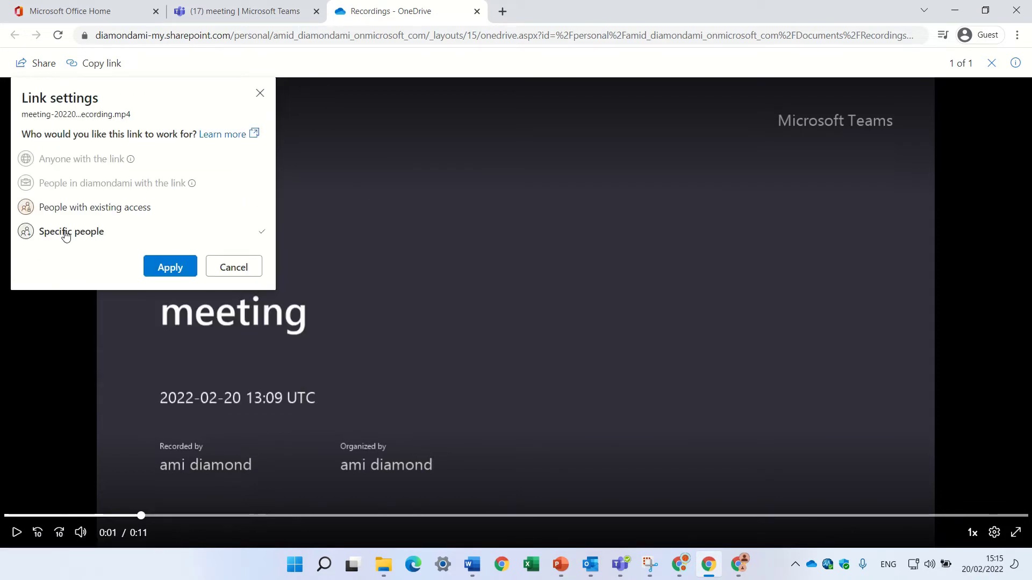
click(170, 266)
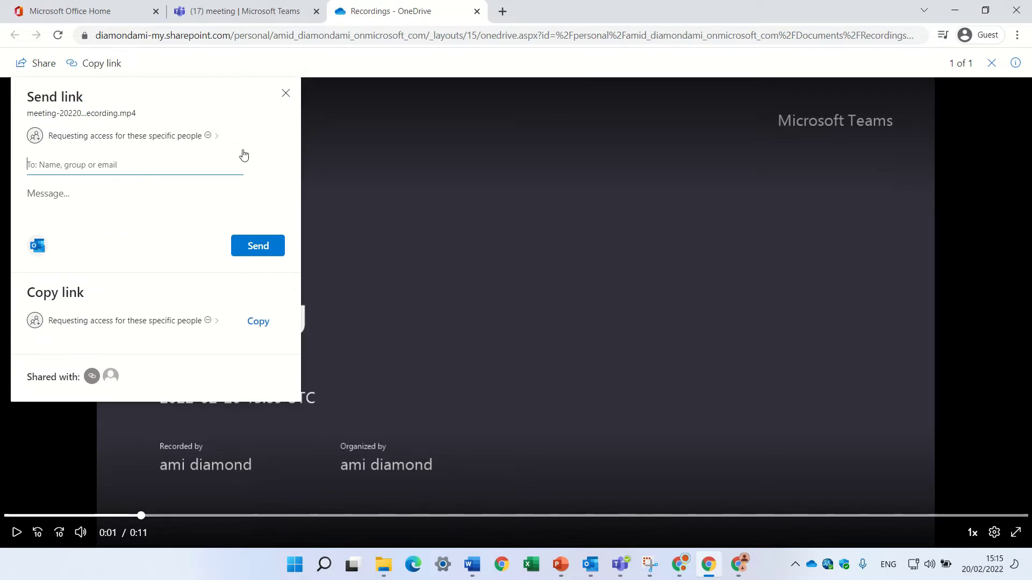
Add the suggested colleague as recipient, with a message, and send the share request.
mouse_move(1016, 10)
text(lee)
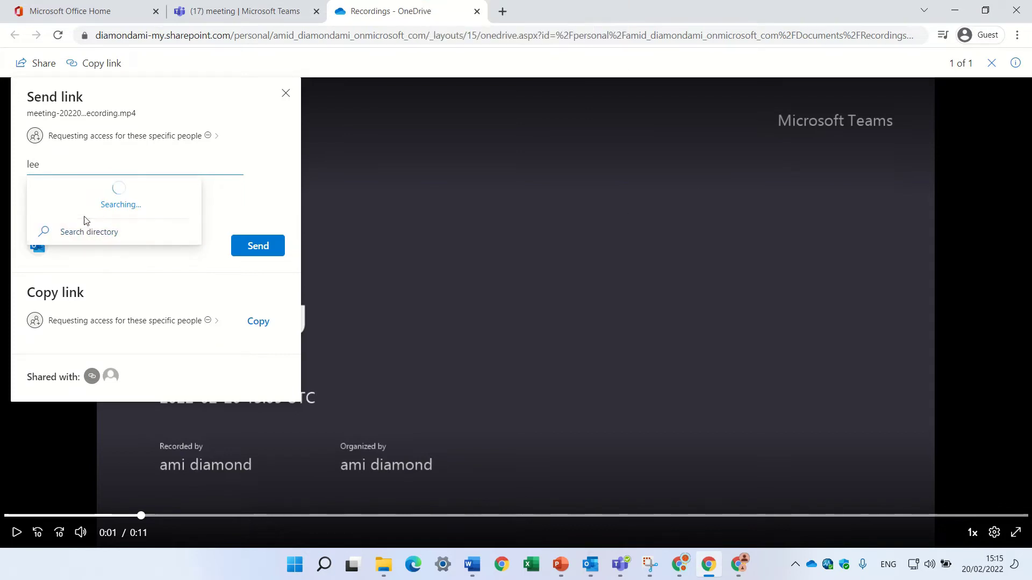
click(86, 195)
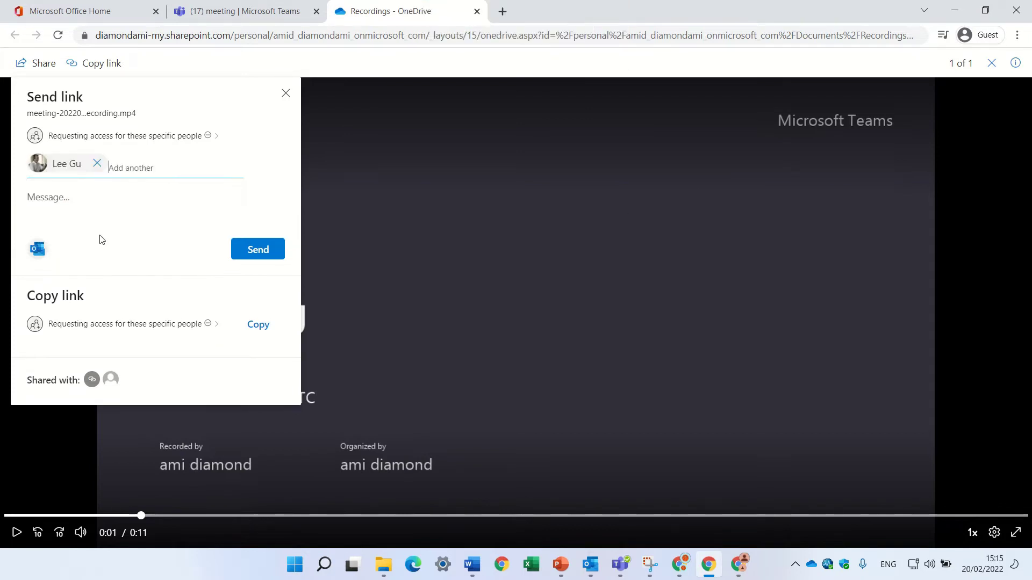
click(73, 210)
click(261, 256)
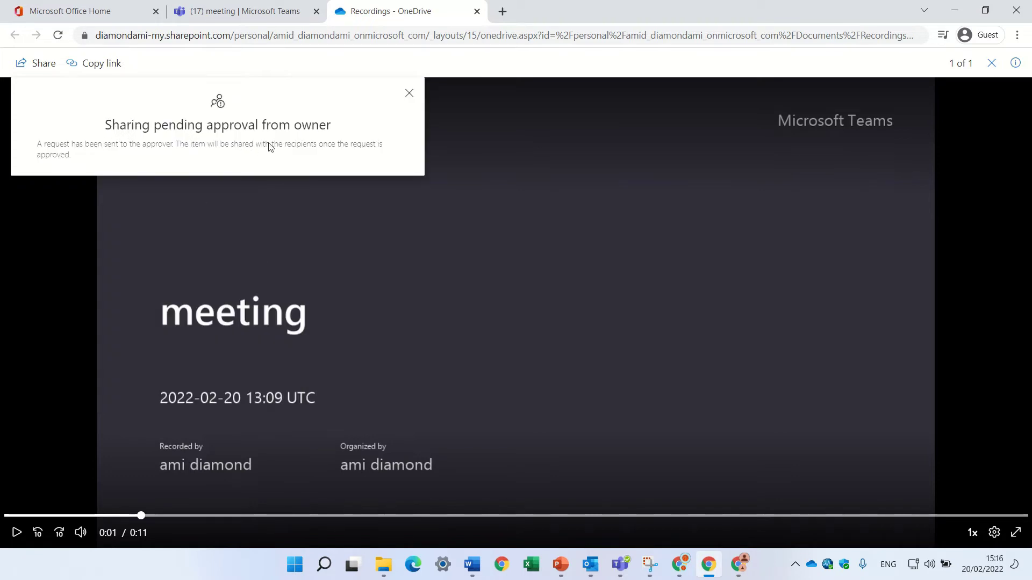
In the owner's window, open the recording share-request email and clear the reminder and apps tip.
click(685, 575)
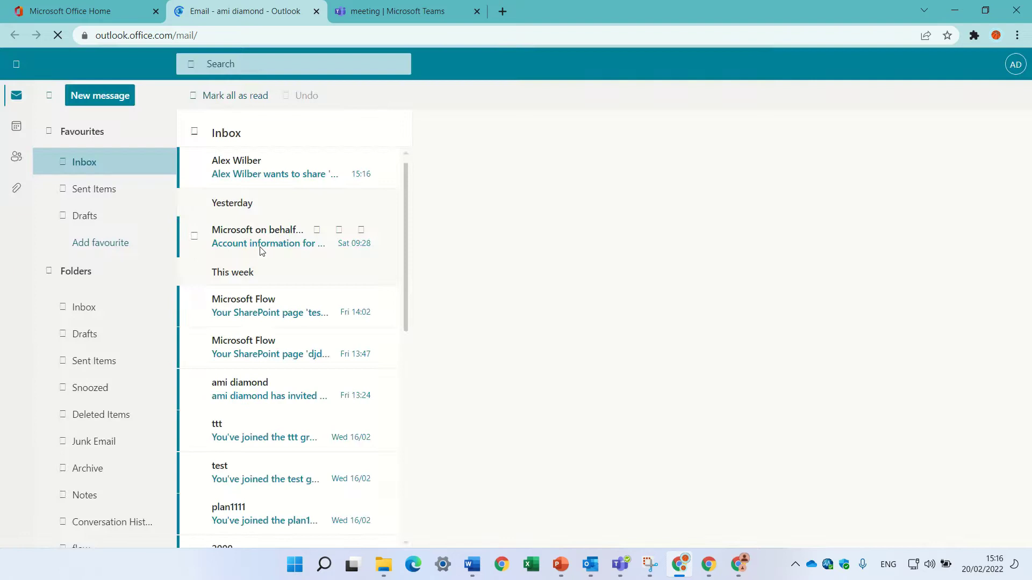
click(258, 175)
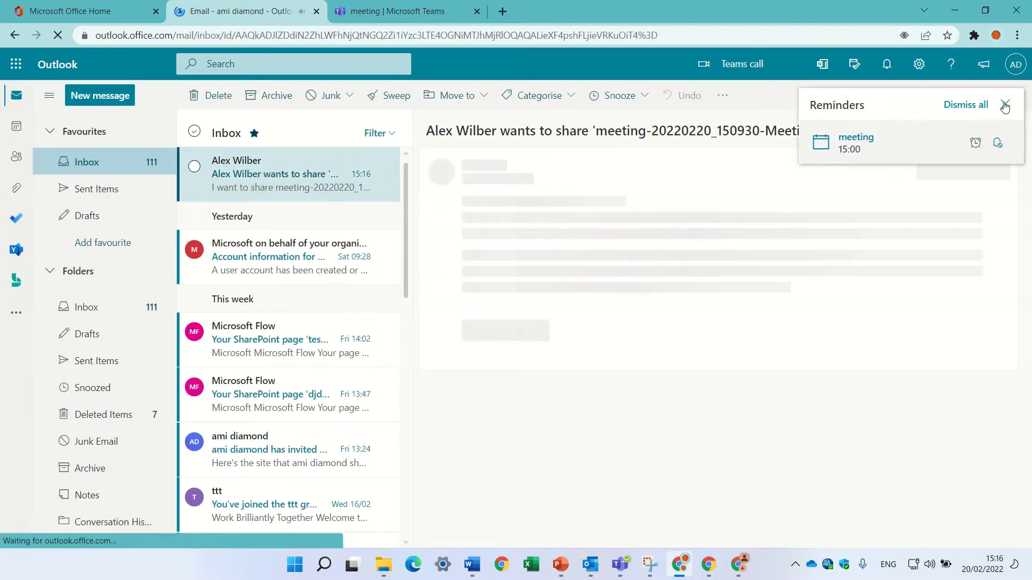
click(1005, 106)
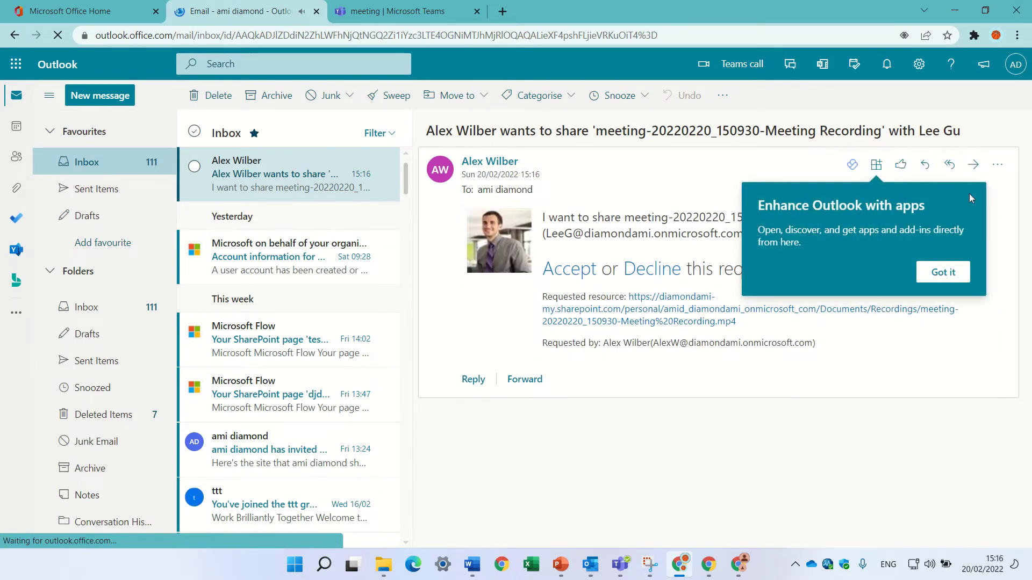
click(947, 272)
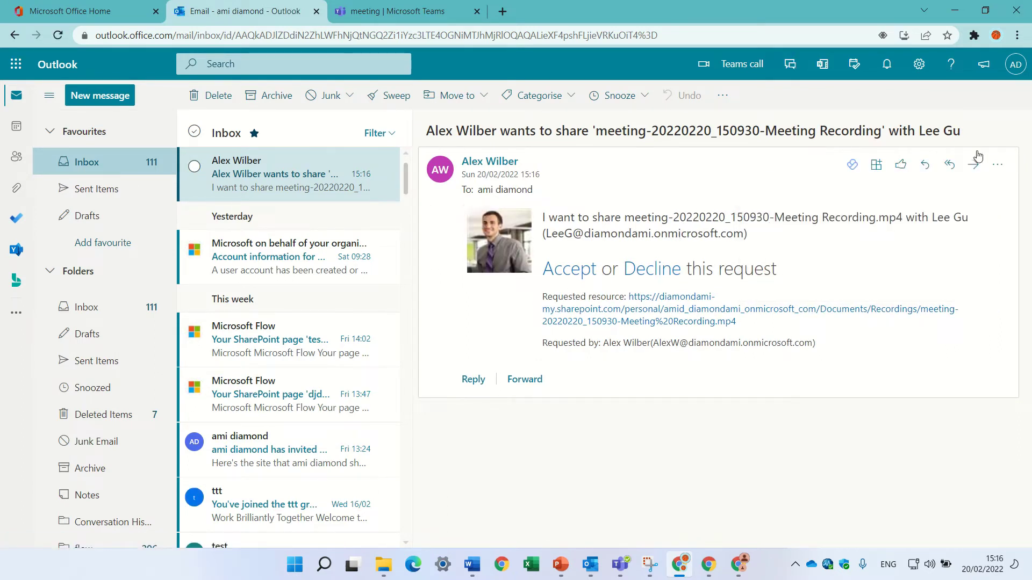
Approve the colleague's view access, dismiss the Request Approved dialog, and reload Access Requests.
drag(918, 131, 962, 135)
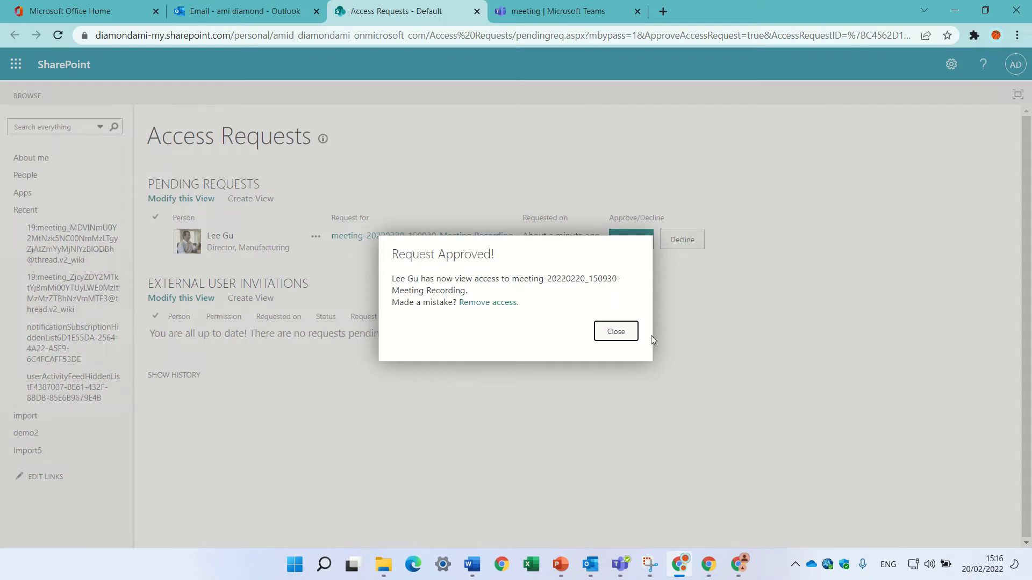
click(617, 332)
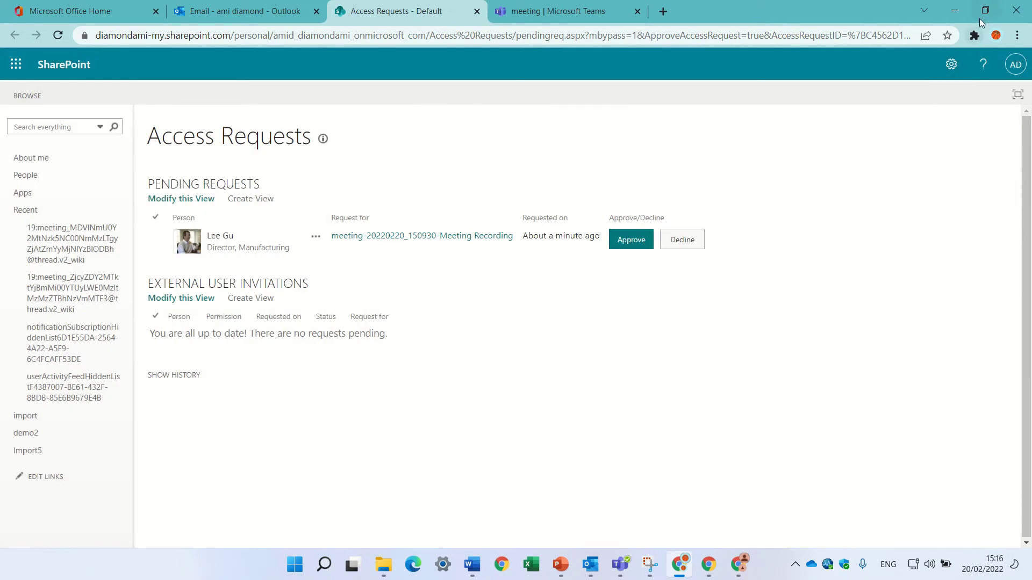
click(58, 35)
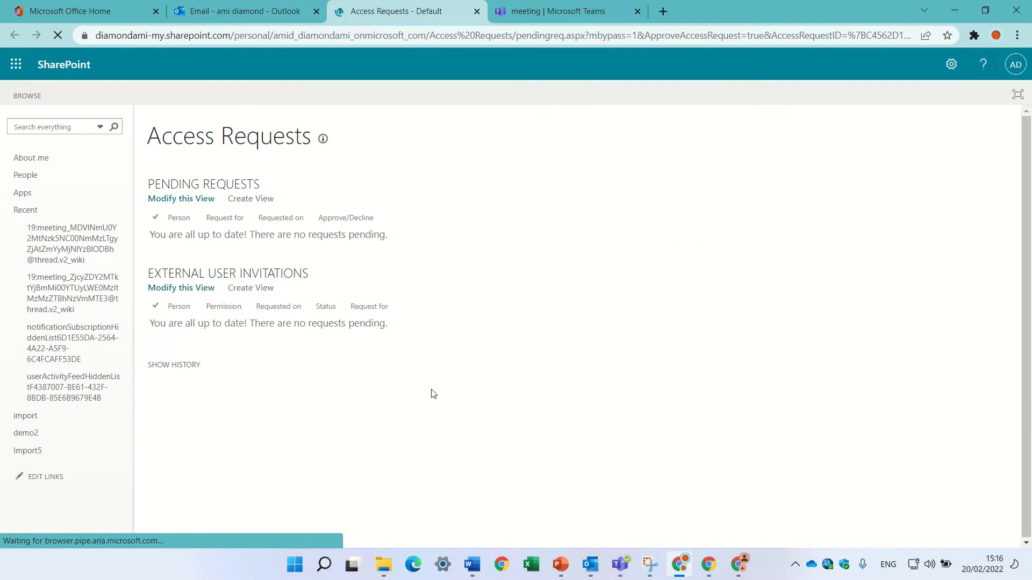
In the guest mailbox, read the sharing request and the administrator's reply granting access.
click(709, 564)
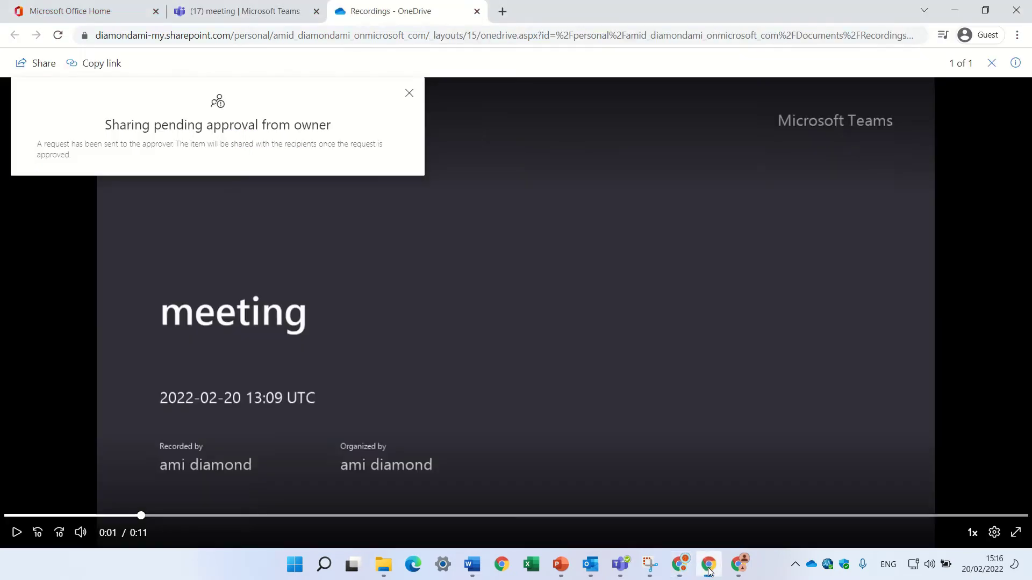
click(409, 93)
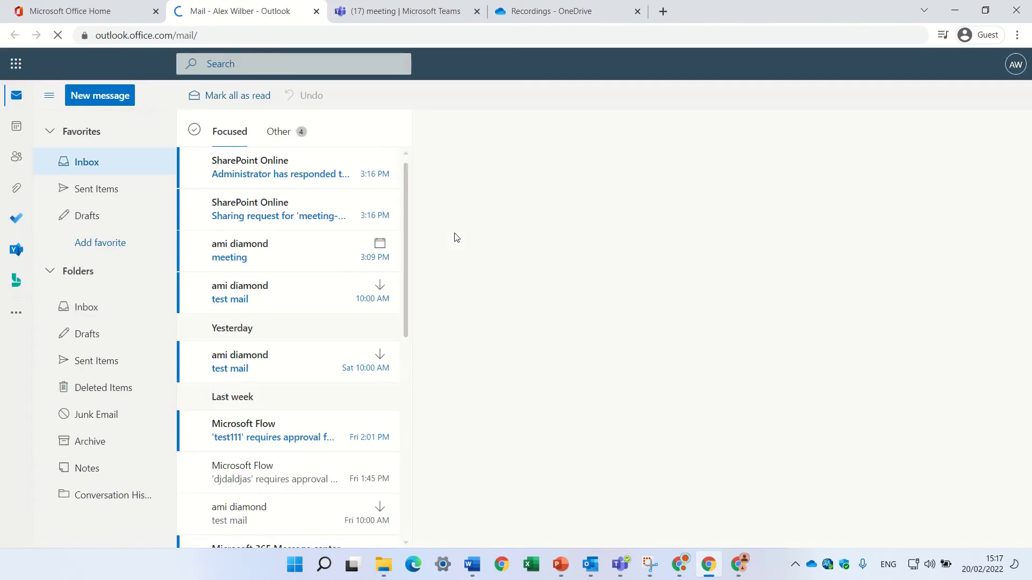
click(285, 236)
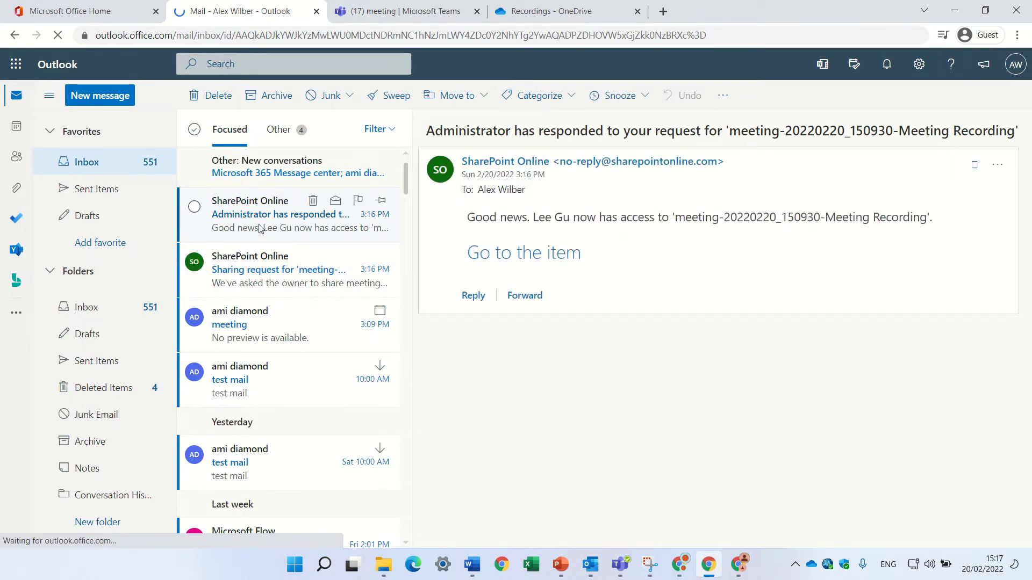
click(267, 274)
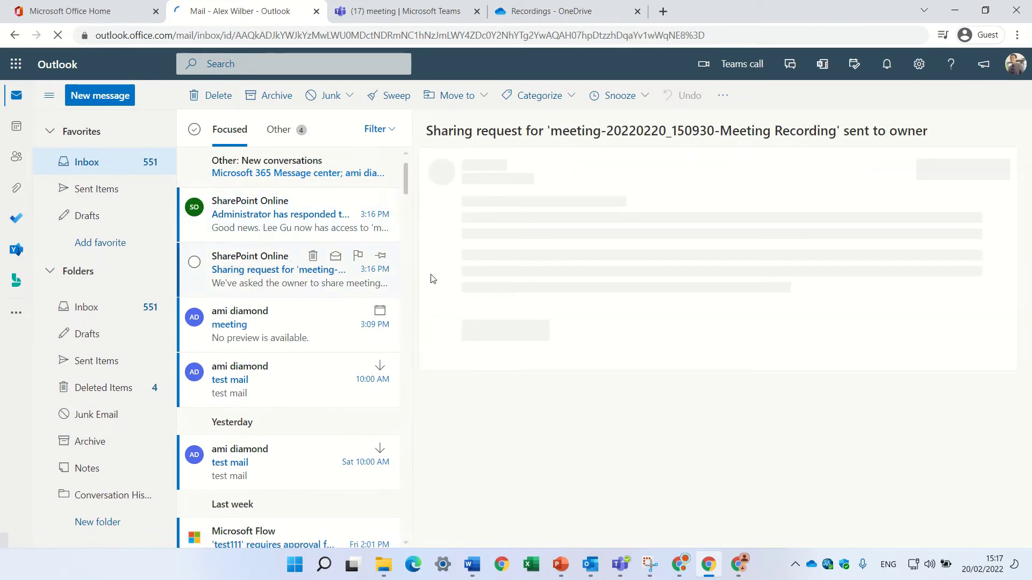
mouse_move(467, 220)
mouse_down()
mouse_move(741, 224)
mouse_move(736, 204)
mouse_up()
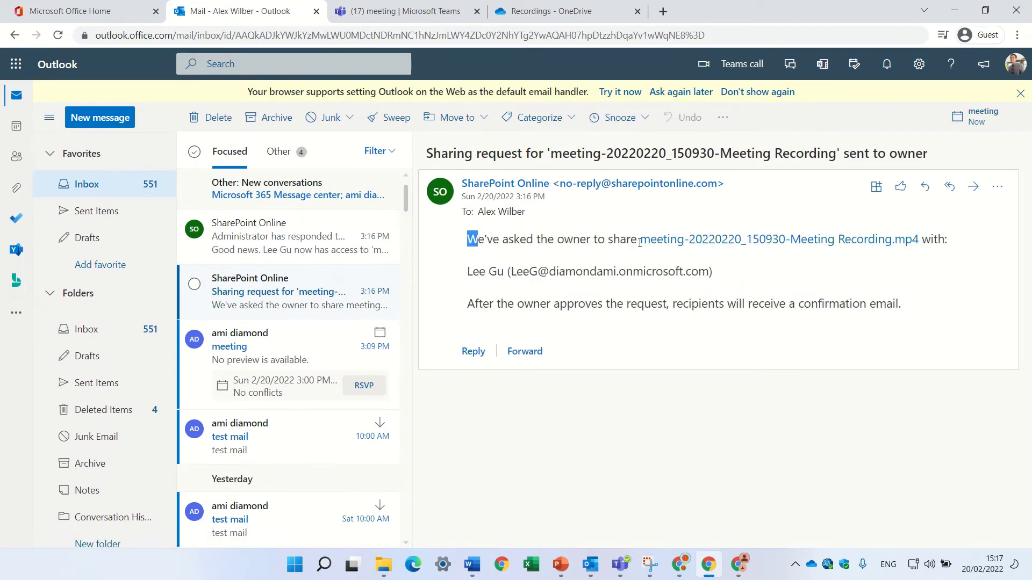
click(313, 225)
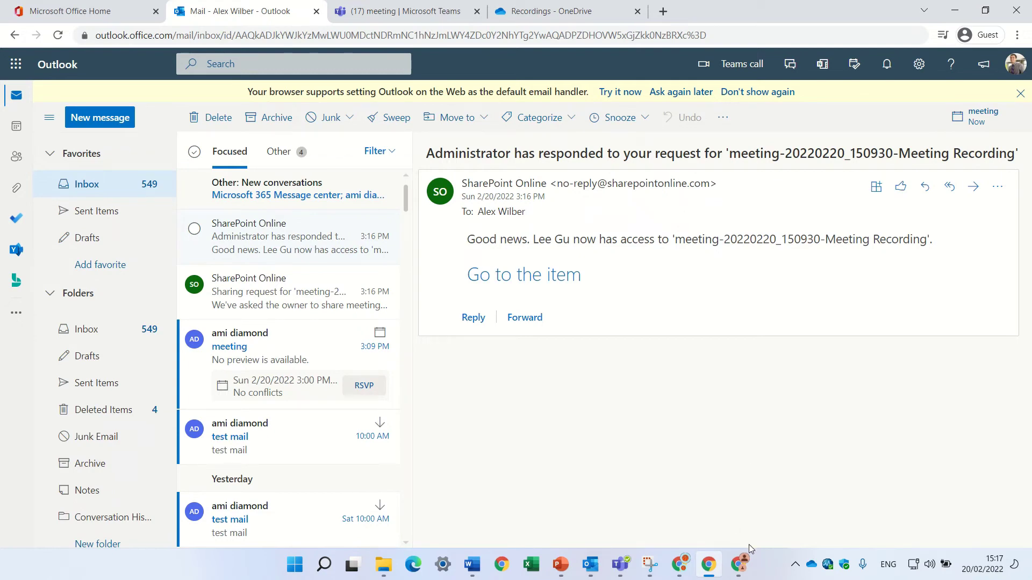
Read the recipient's 'shared a file' email about the recording, then return to SharePoint Access Requests.
click(745, 568)
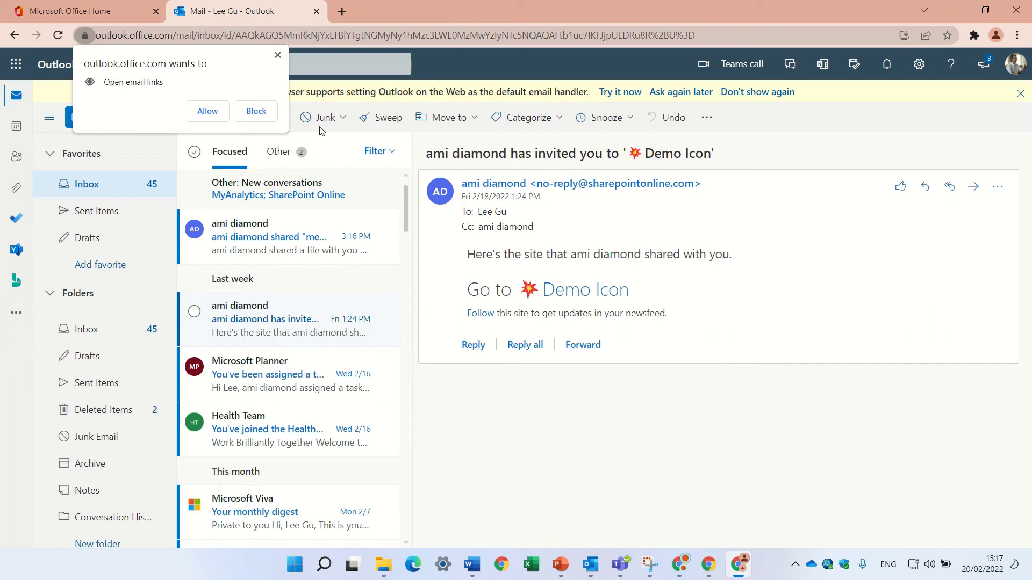
click(278, 55)
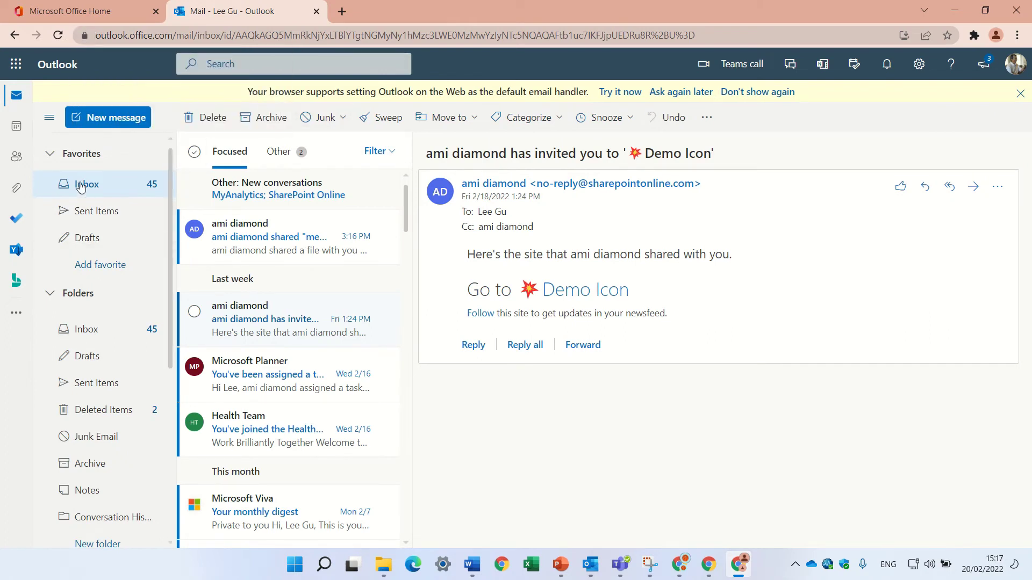
click(242, 243)
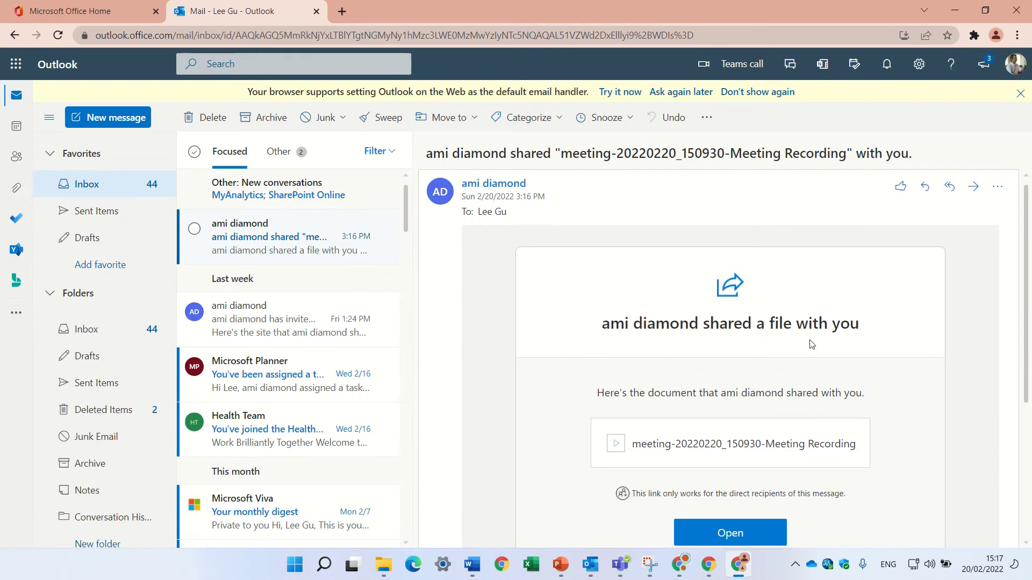
scroll(707, 468, down, 3)
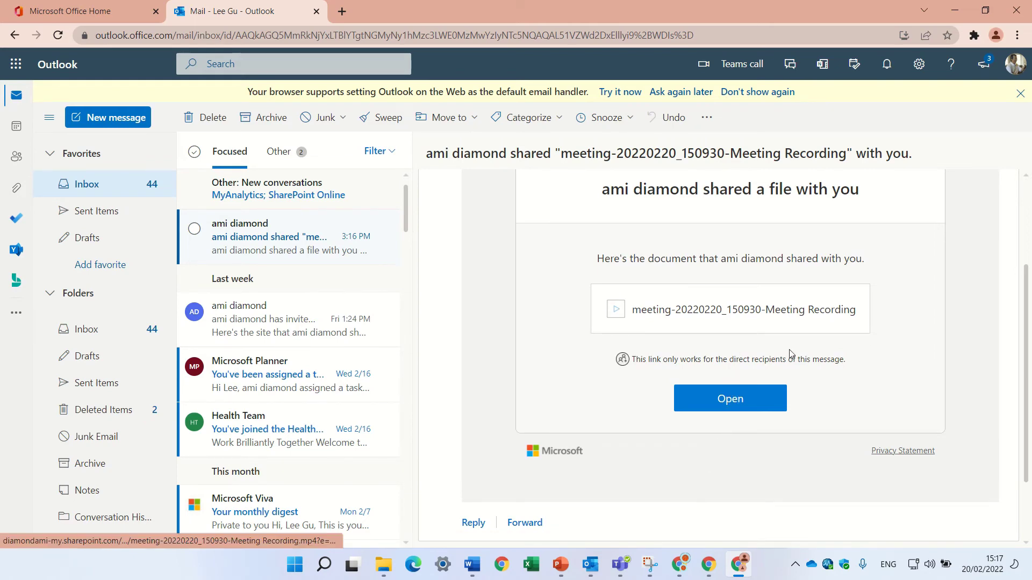
click(680, 564)
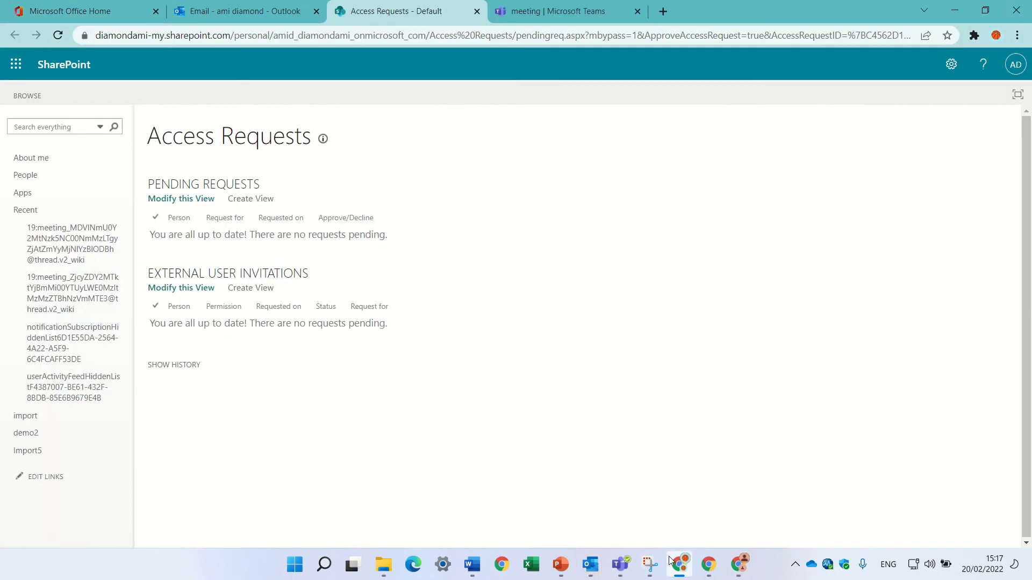
Open My files > Recordings, select 'test meeting' and start sharing it.
click(59, 12)
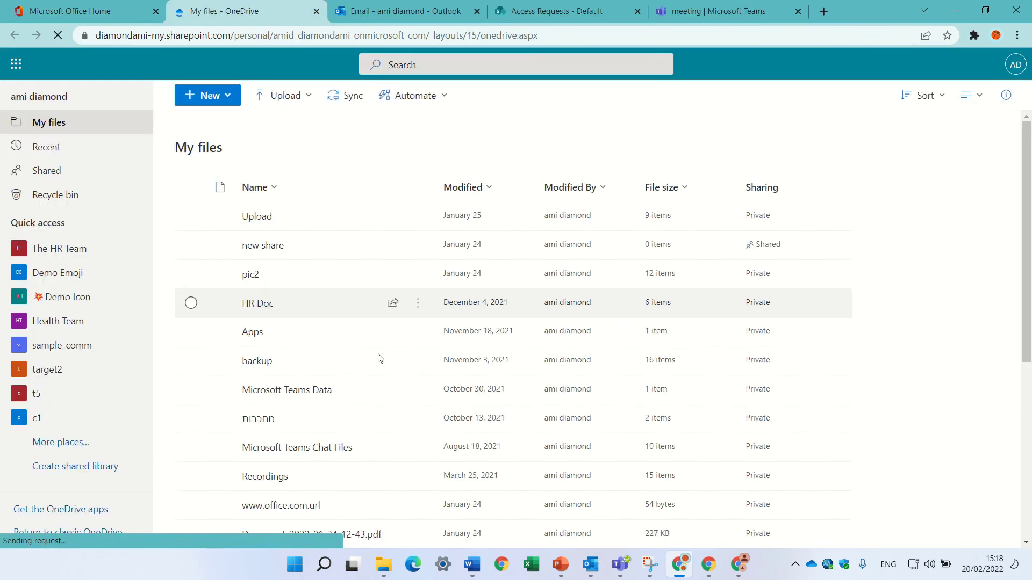
scroll(259, 425, down, 2)
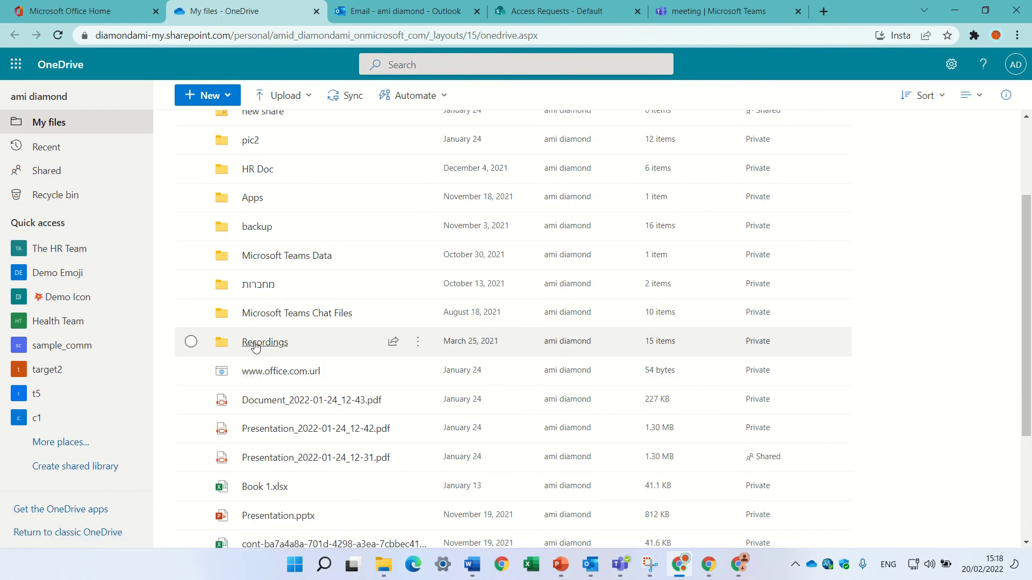
click(255, 346)
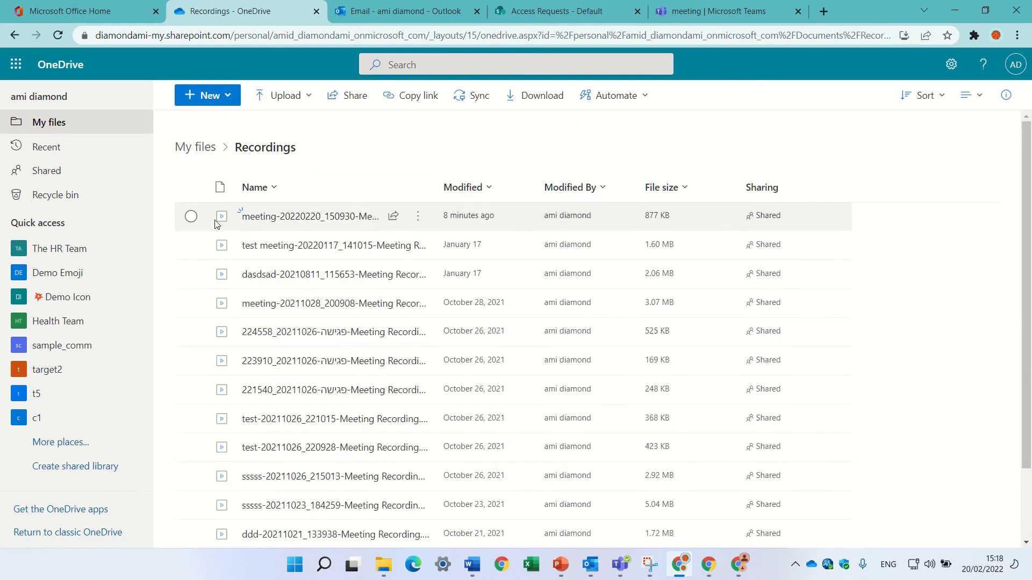
click(191, 246)
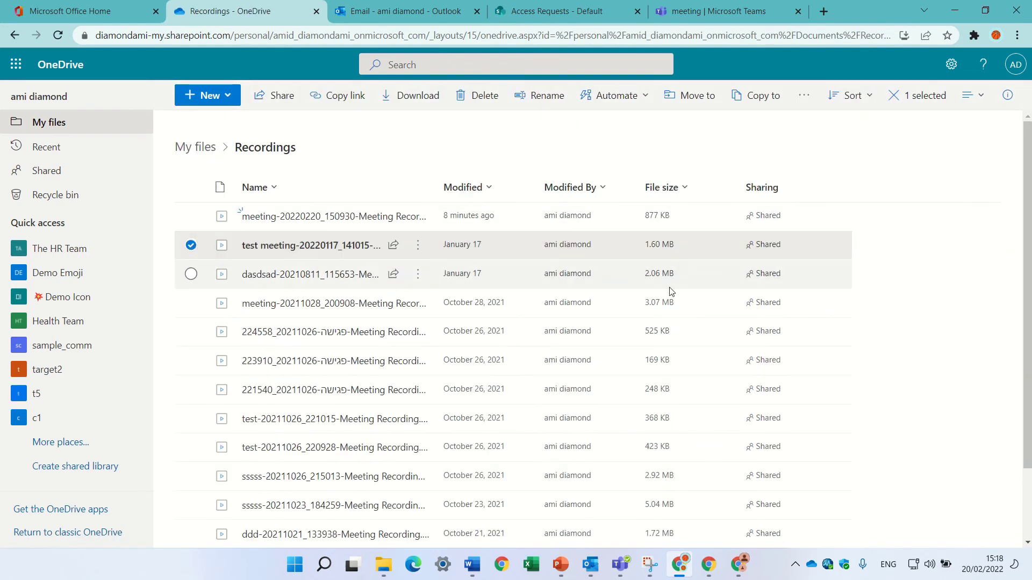
click(393, 245)
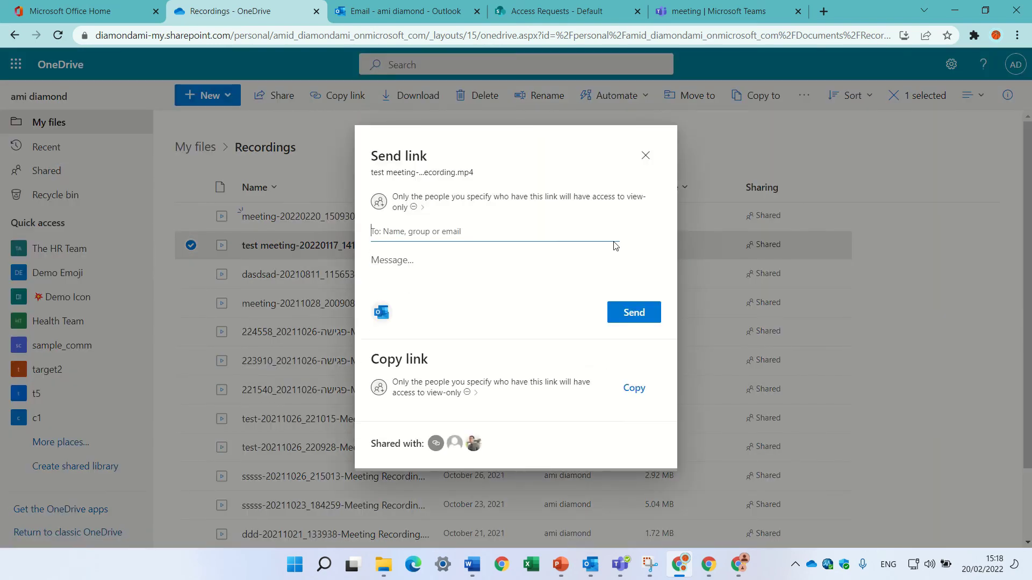
Allow editing on the specific-people link and send it to the suggested colleague.
click(422, 208)
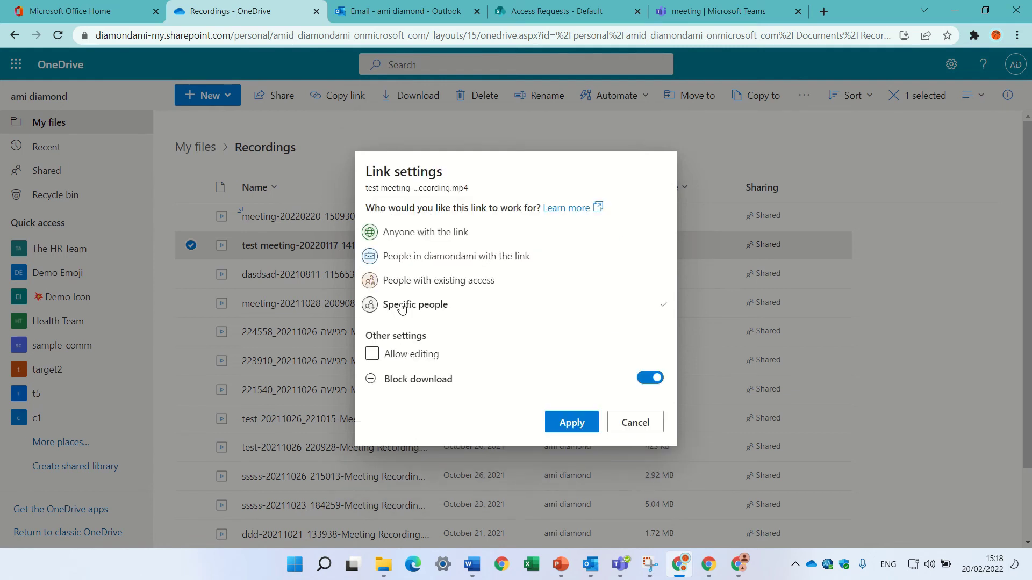
click(379, 358)
click(580, 424)
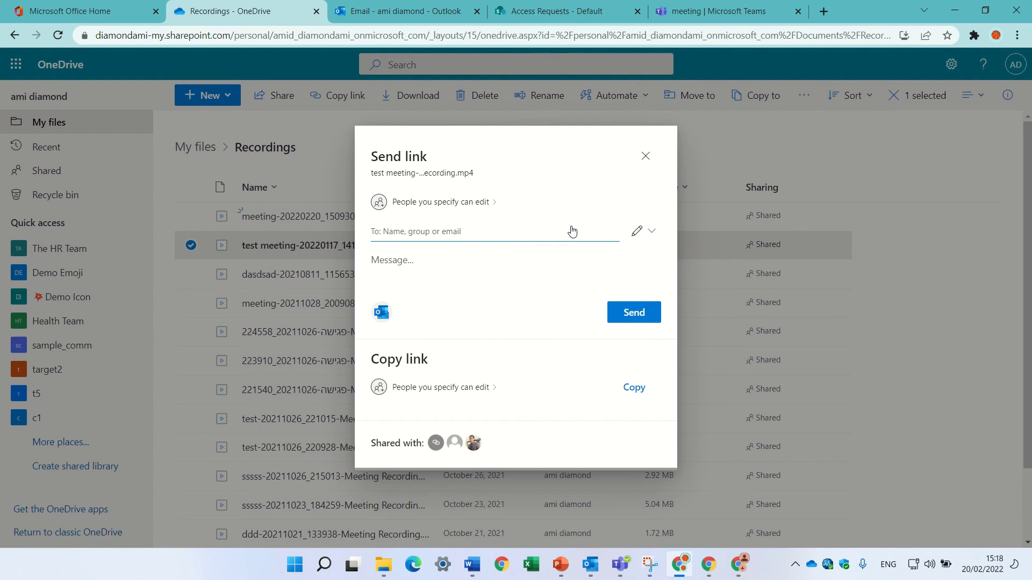
text(me)
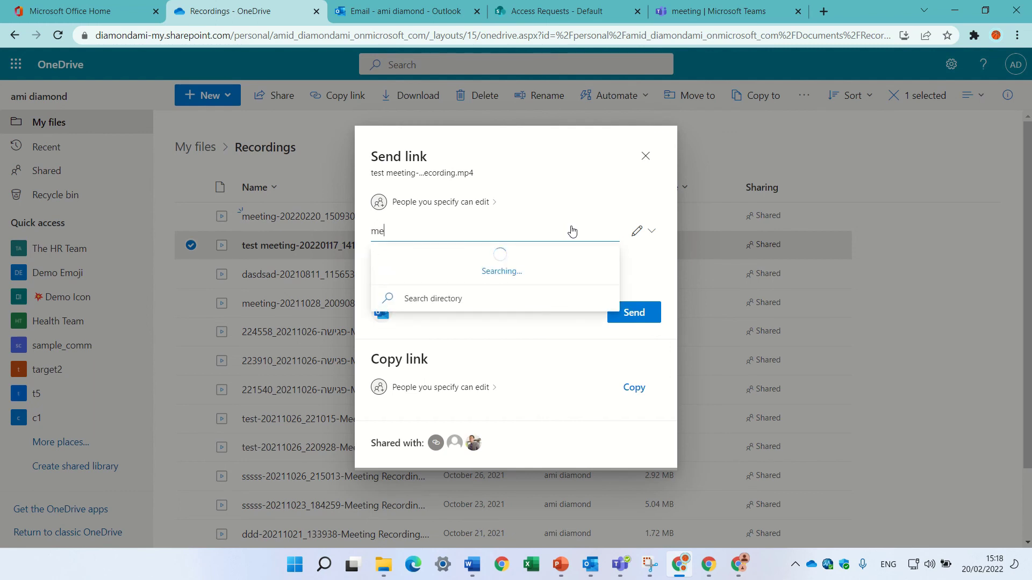
text(g)
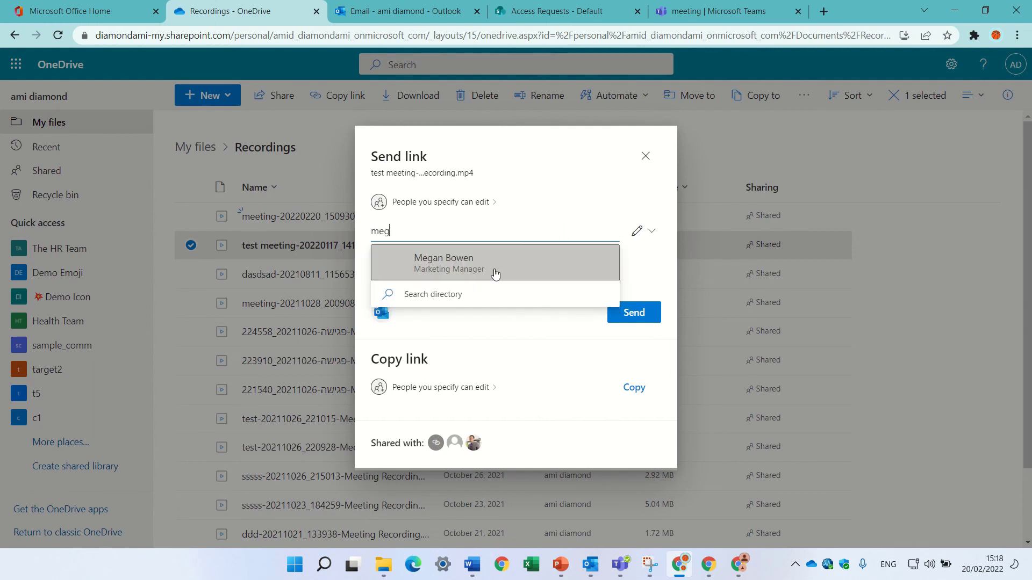
click(491, 272)
click(650, 317)
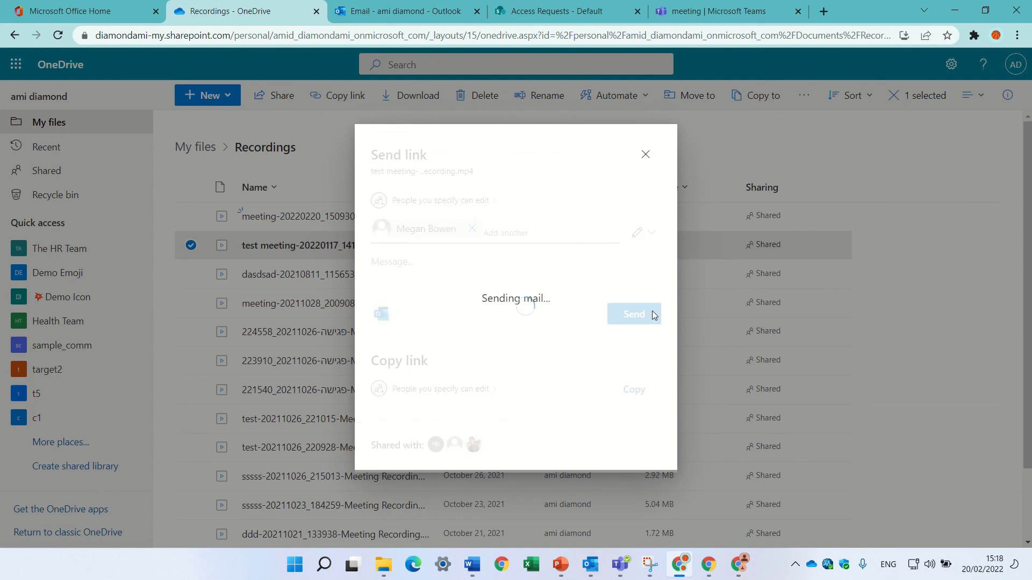
Dismiss the link-sent confirmation for 'test meeting'.
click(661, 269)
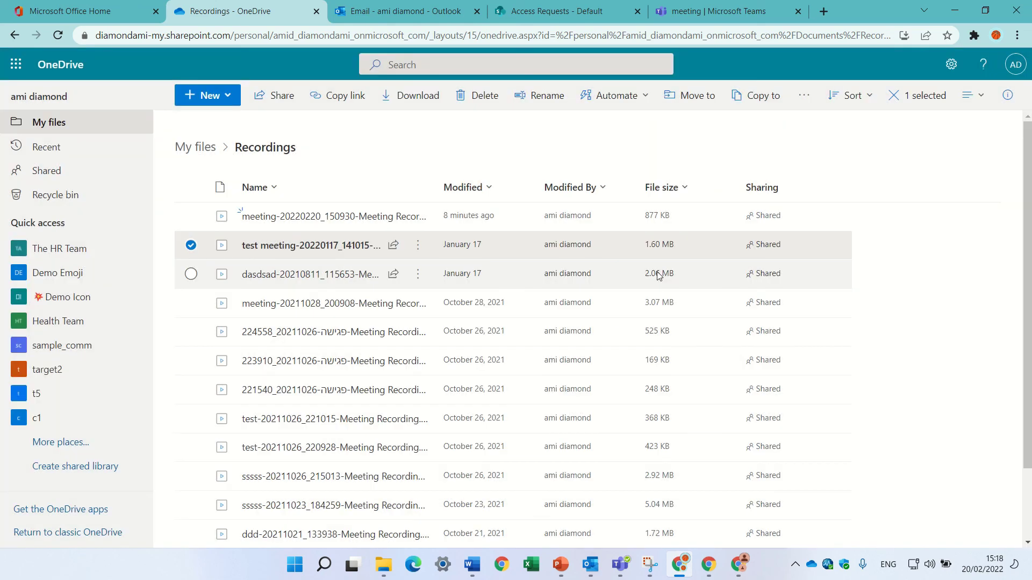